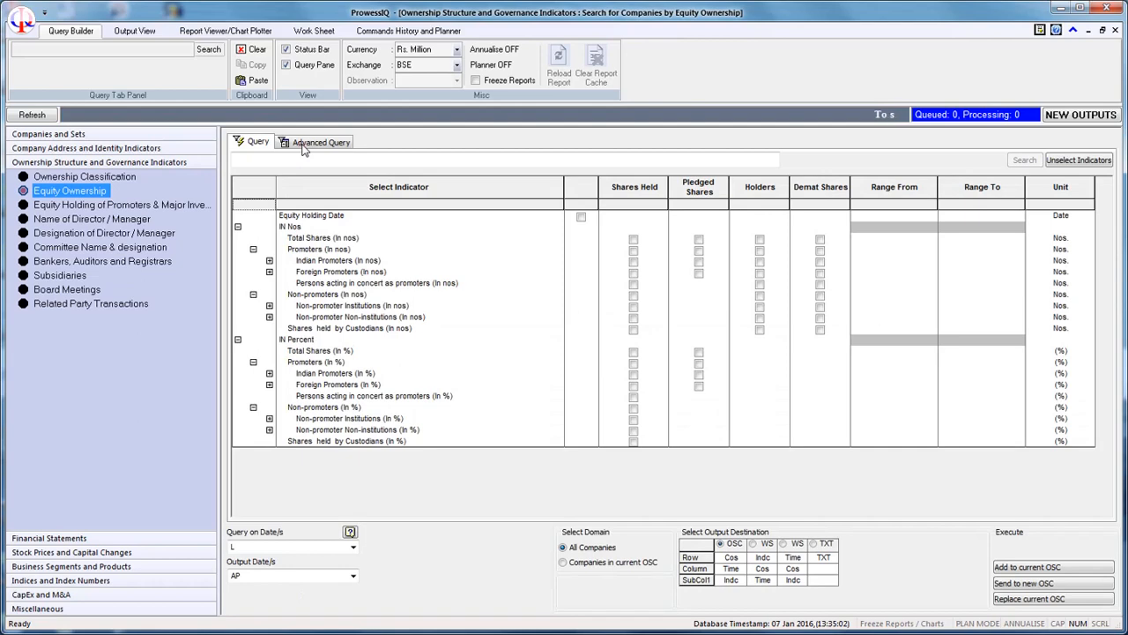
Step: In the advanced equity ownership query, add Indian Promoter Individuals & HUF (%) and Indian Promoter Corporate Bodies (%) to the search condition
left_click(304, 143)
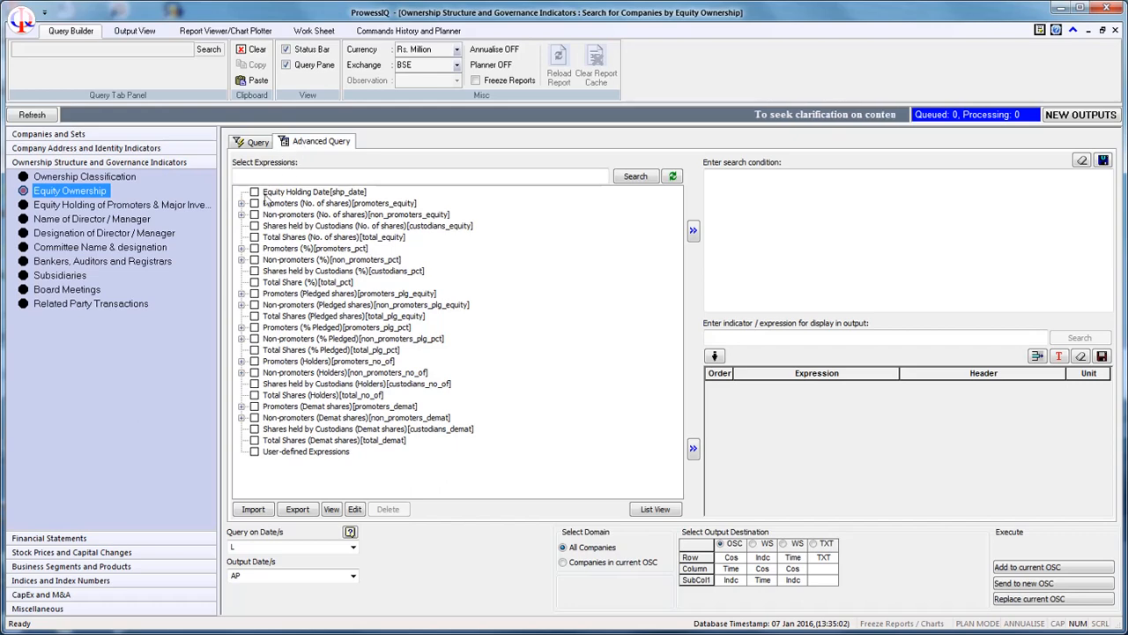
left_click(242, 250)
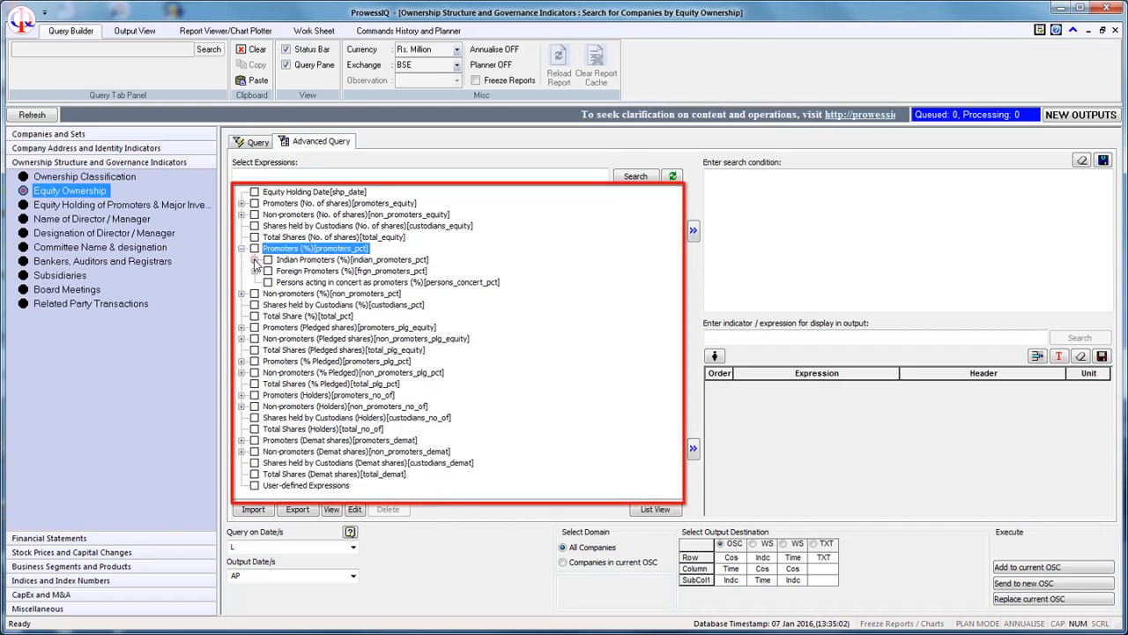
left_click(254, 260)
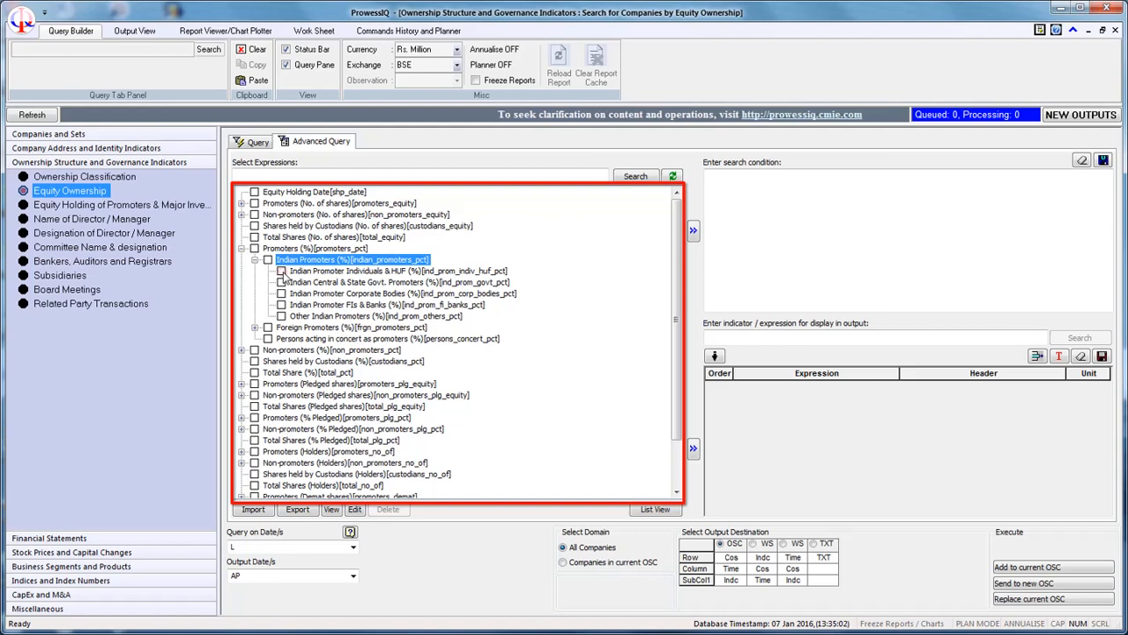
left_click(281, 271)
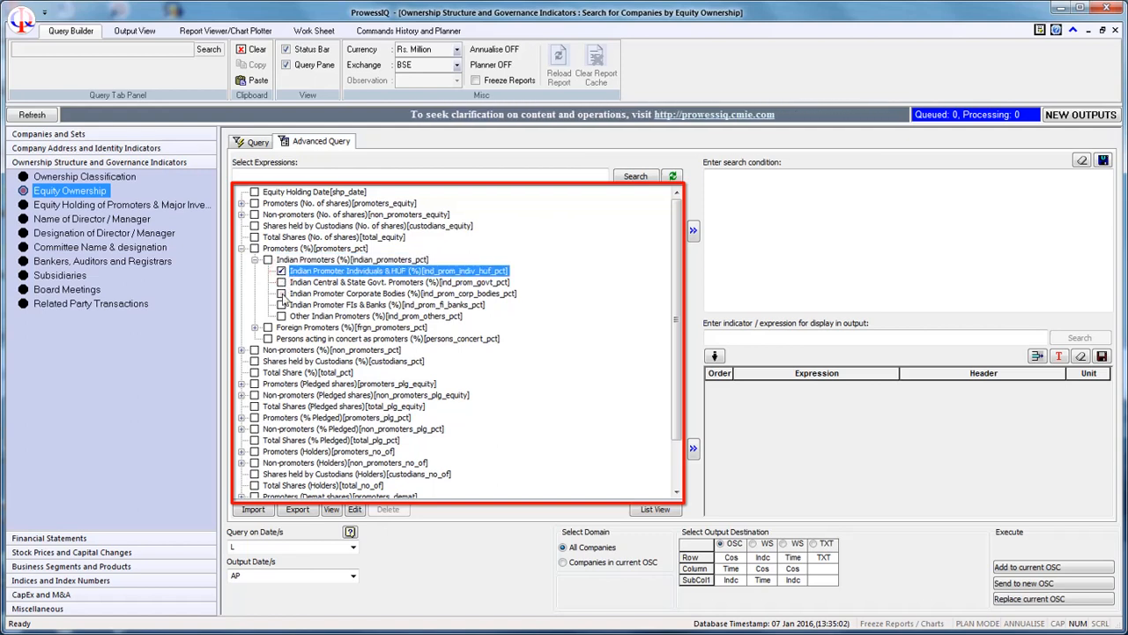
left_click(281, 294)
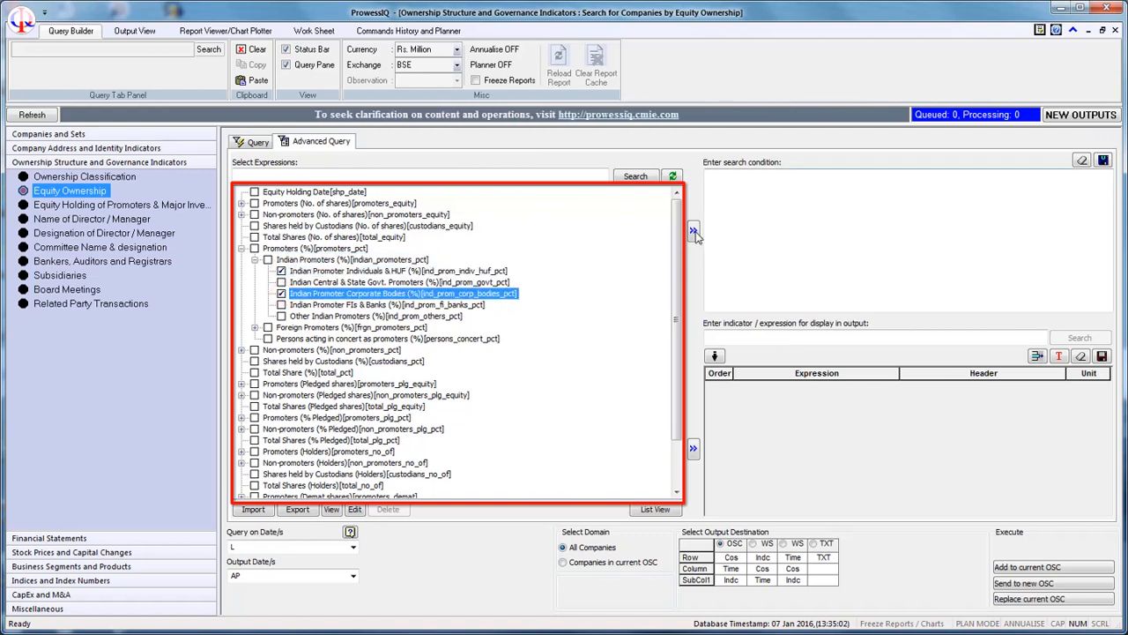
left_click(694, 231)
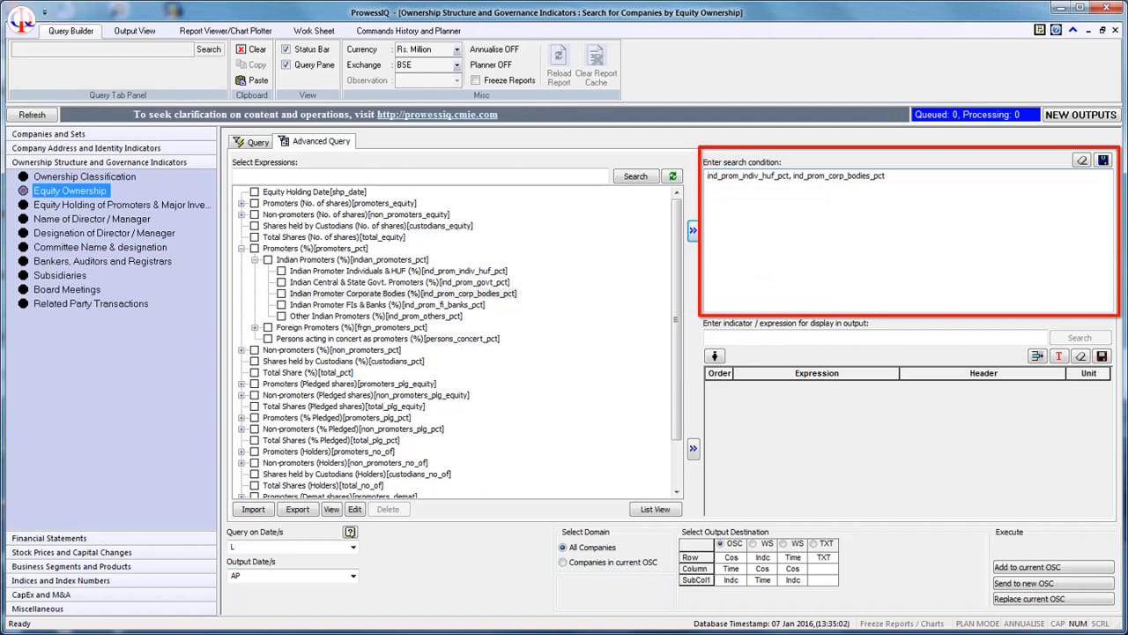
Step: Edit the search condition to read (ind_prom_indiv_huf_pct + ind_prom_corp_bodies_pct) > 70
type("(")
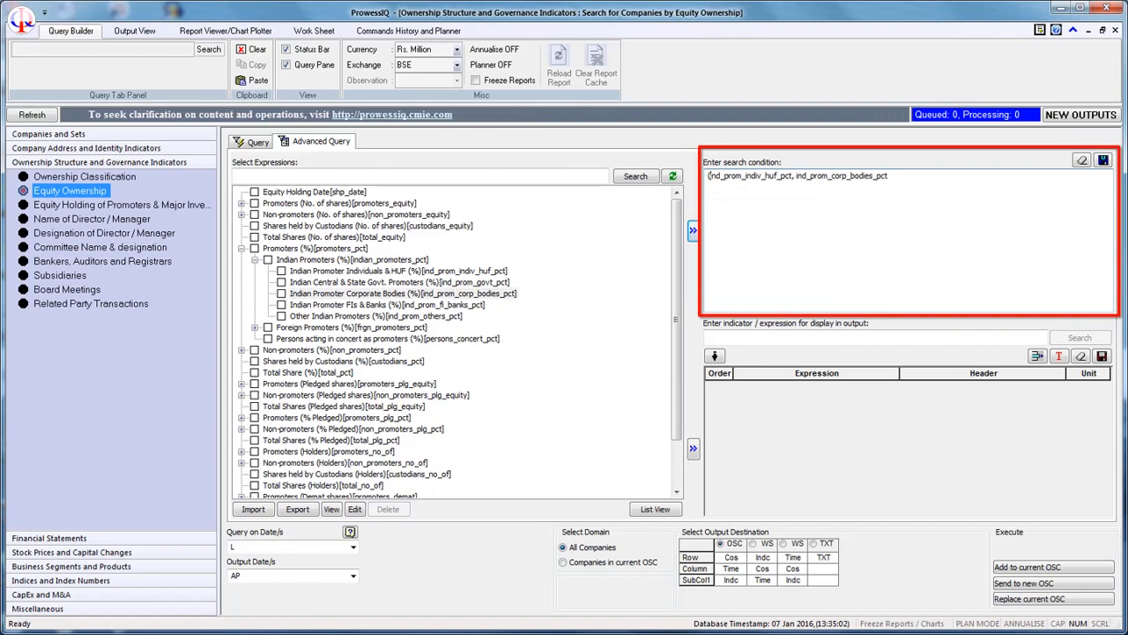
key("Right")
key("Right")
key("Right")
key("Right")
key("Right")
key("Right")
key("Right")
key("Right")
key("Right")
key("Right")
key("Right")
key("Right")
key("Right")
key("Right")
key("Right")
key("Right")
key("Right")
key("Right")
key("Right")
key("Right")
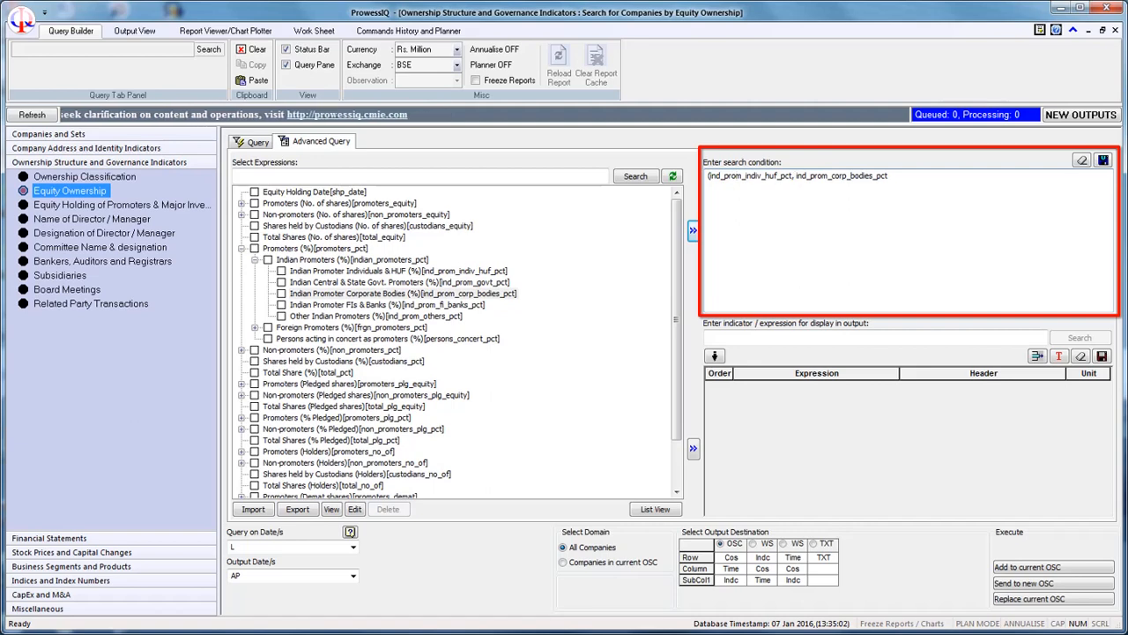
key("Left")
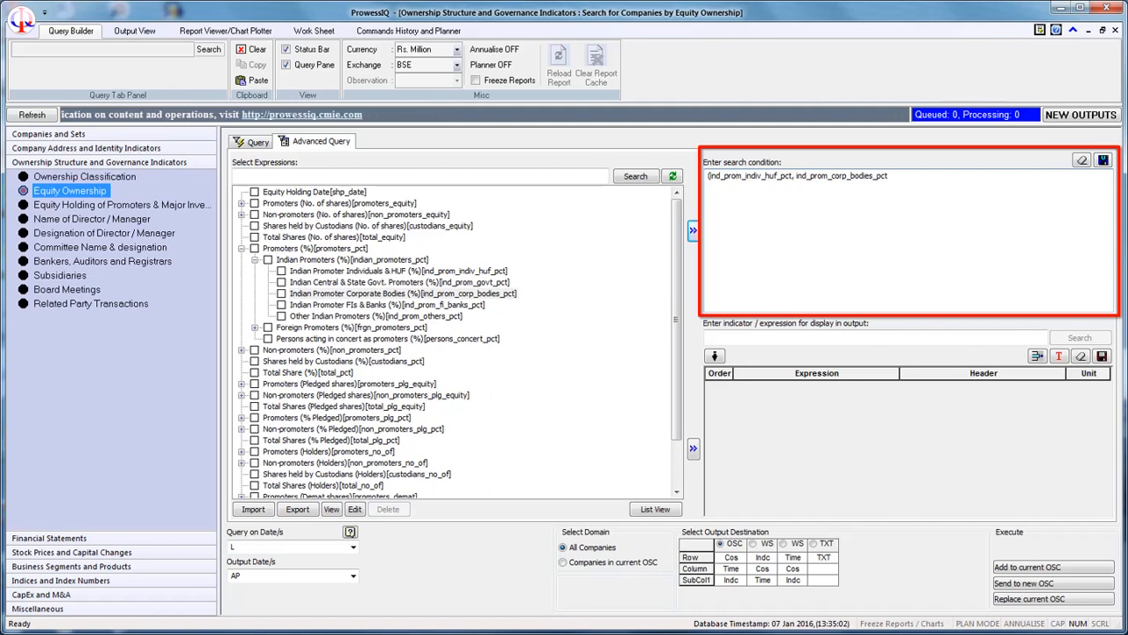
key("BackSpace")
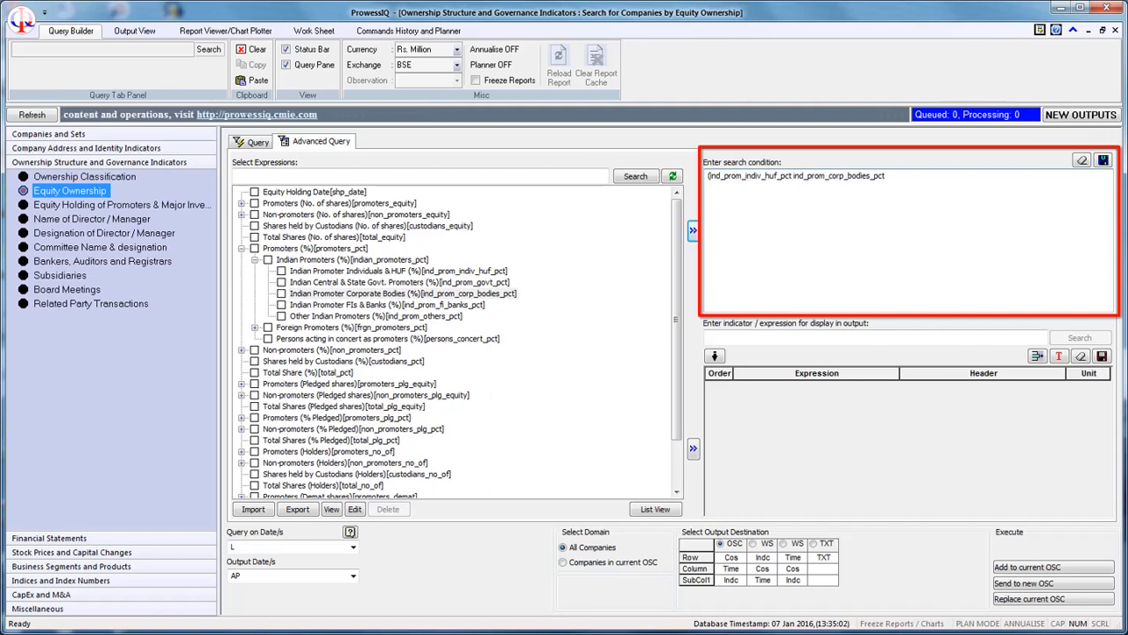
type("+")
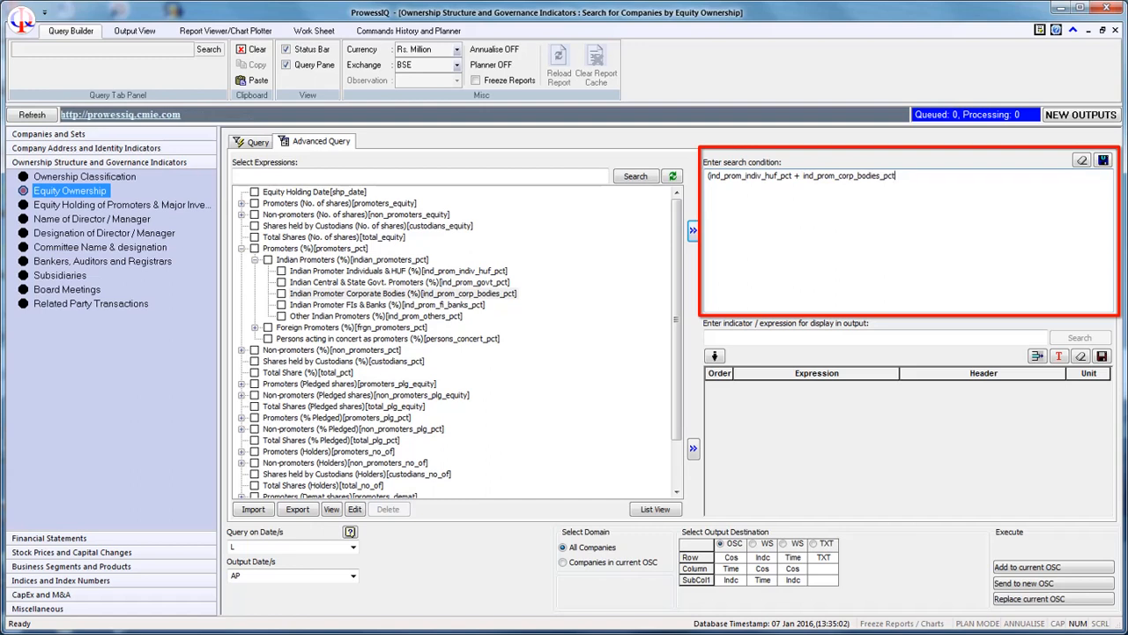
type(" )")
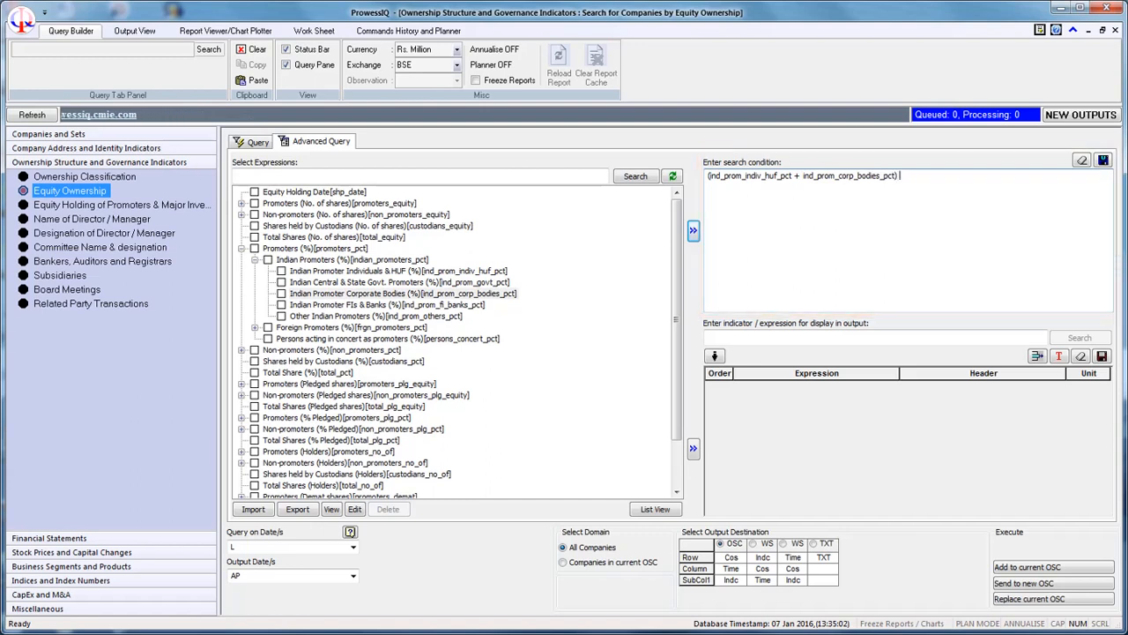
type(" > 70")
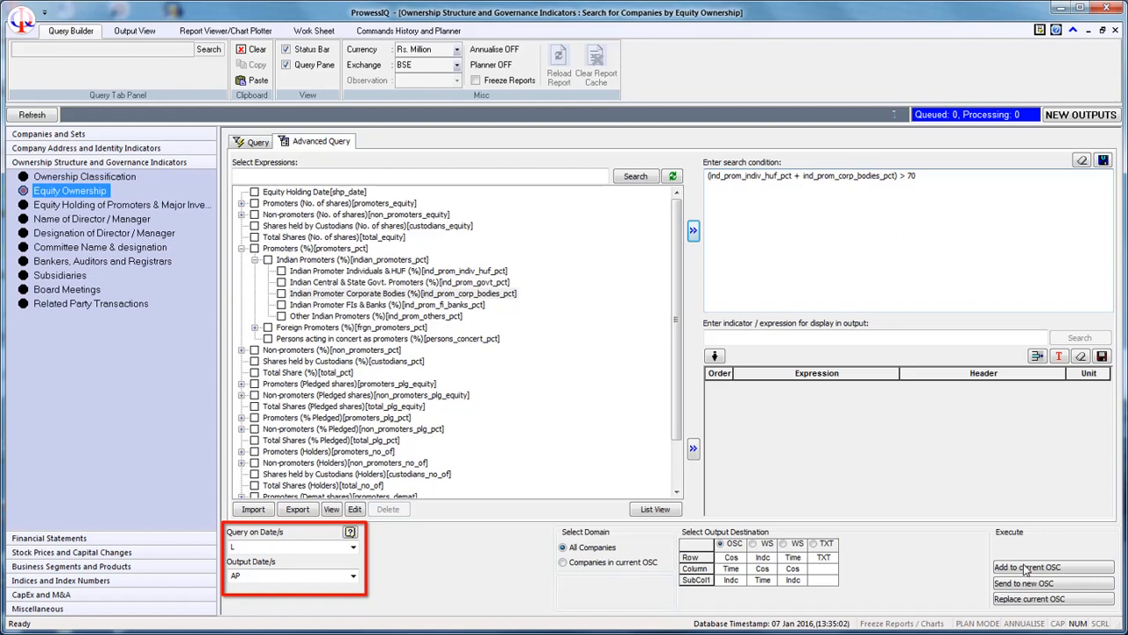
Step: Set the query date to 201509
double_click(235, 547)
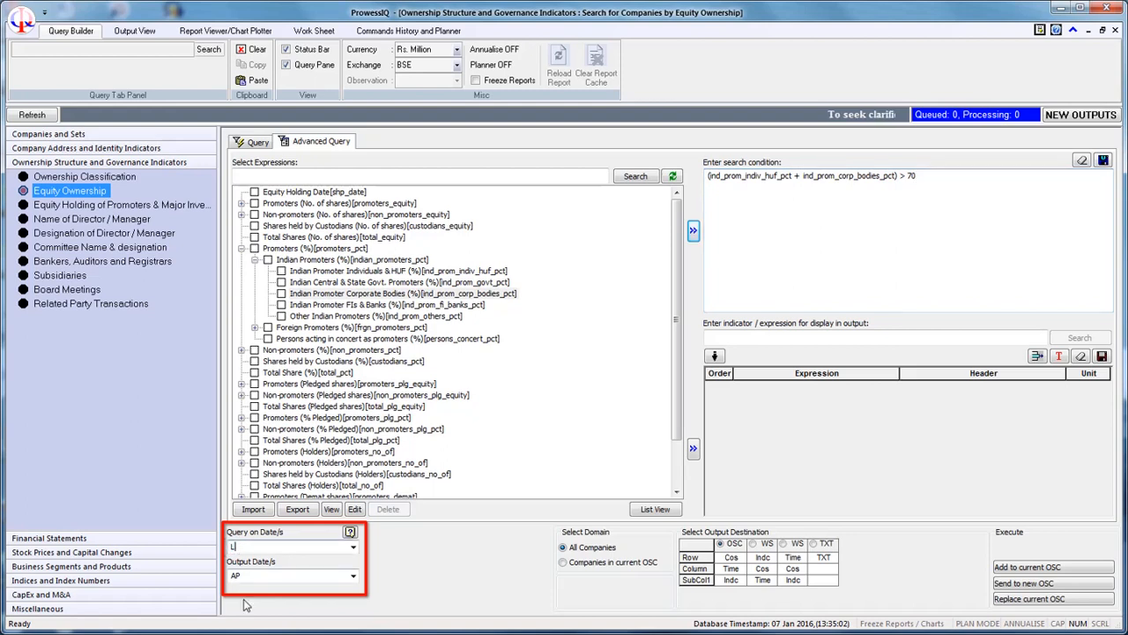
type("2")
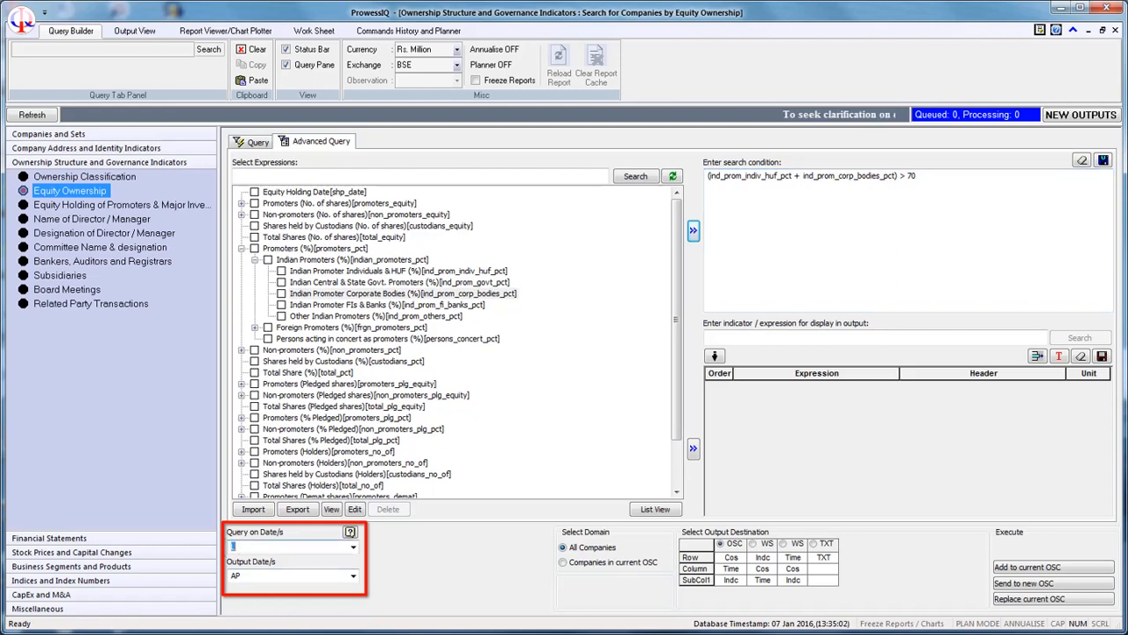
type("01509")
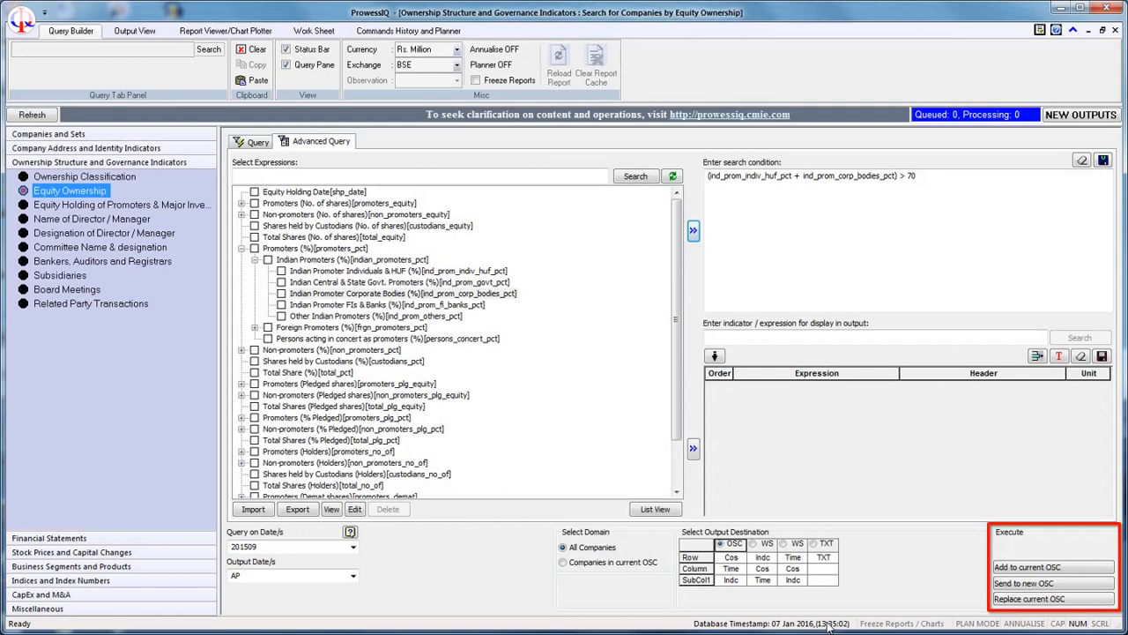
Step: Run the query into a new OSC and download its new output
left_click(1101, 585)
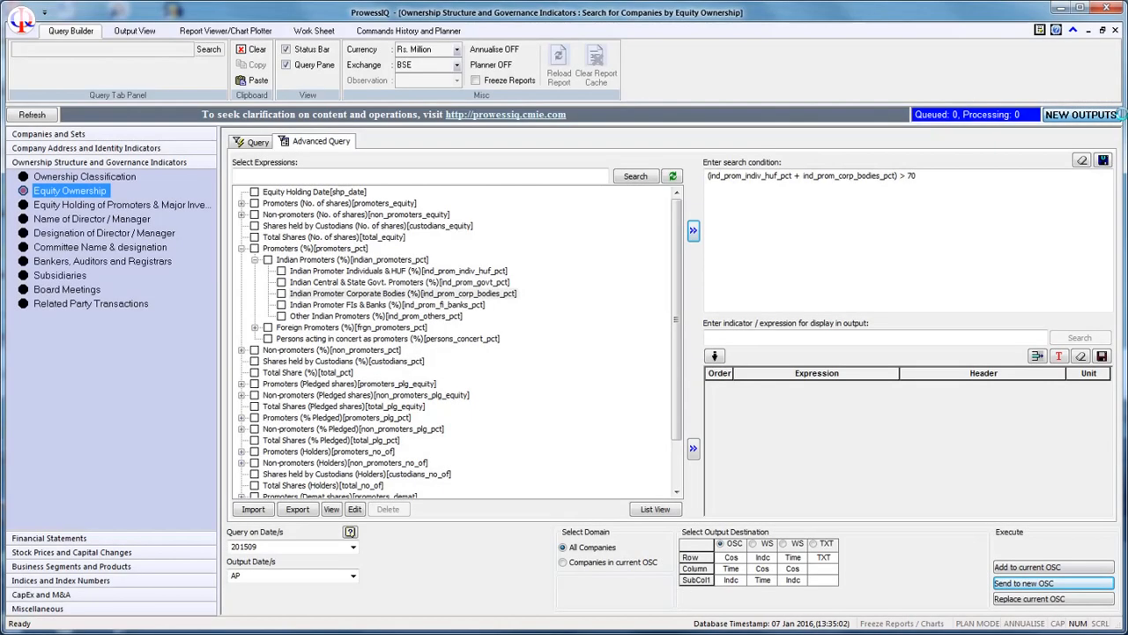
left_click(1121, 114)
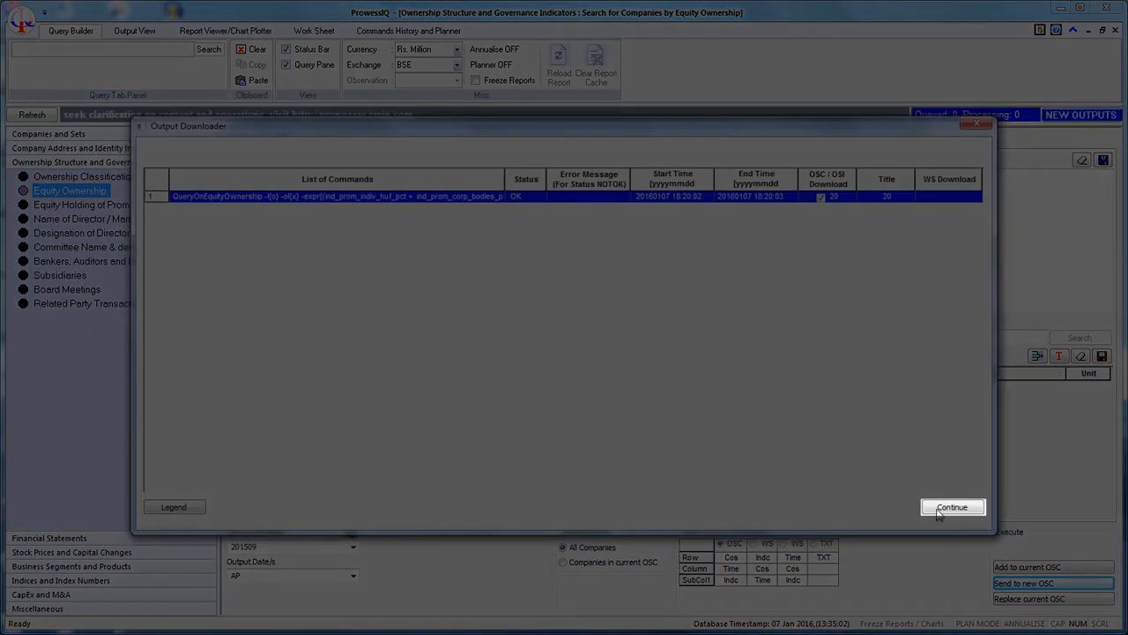
left_click(952, 507)
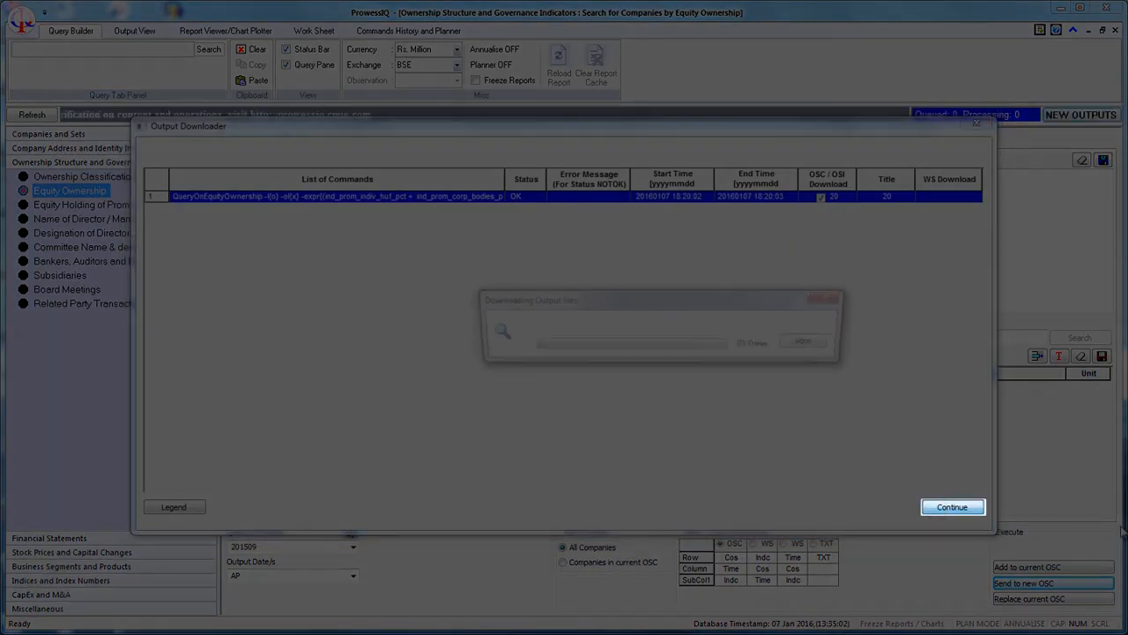